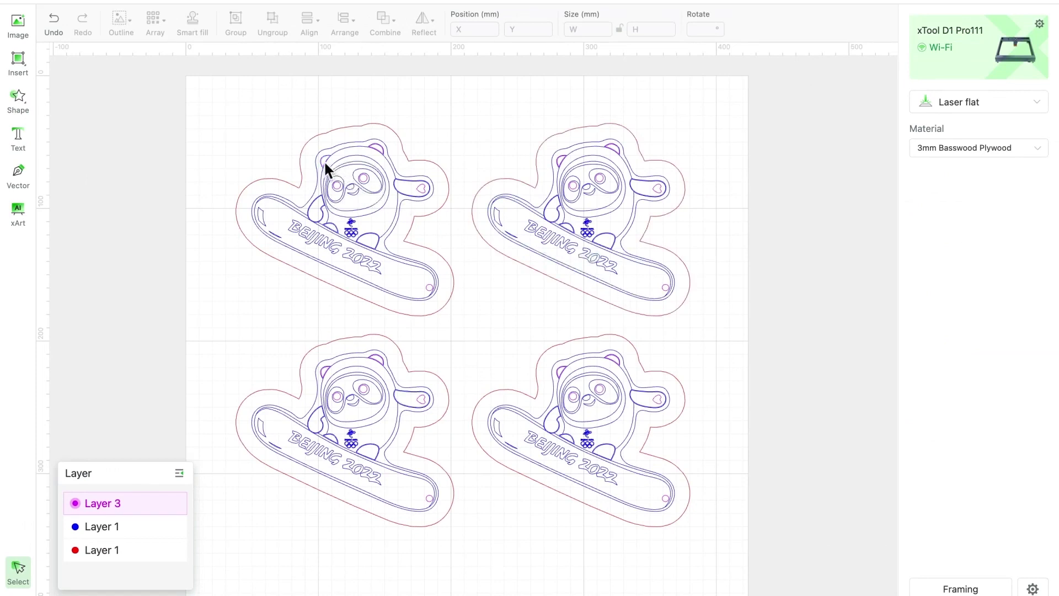
left_click(326, 164)
left_click(377, 150, "shift")
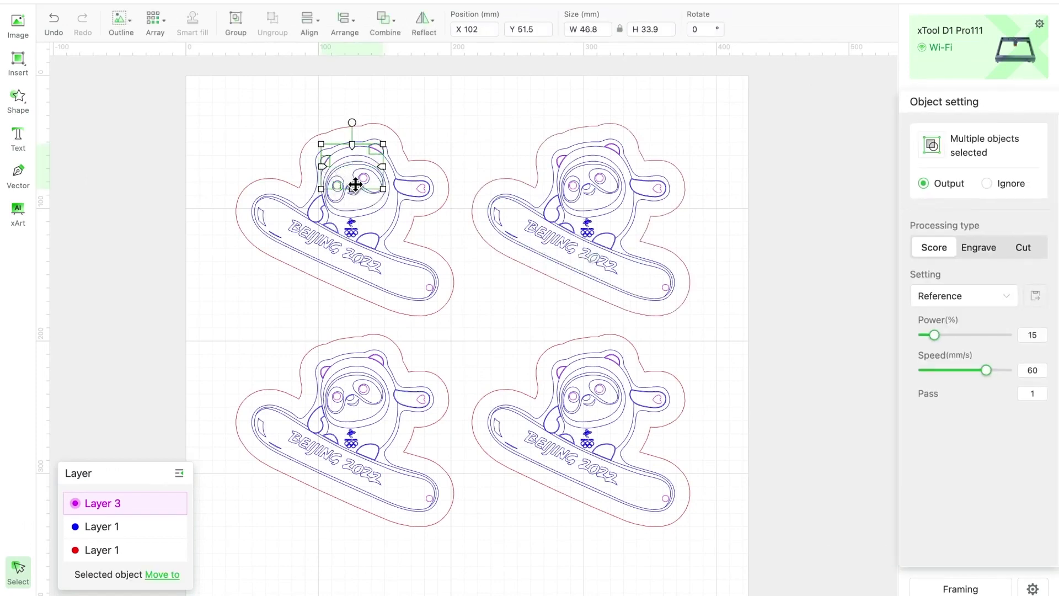
left_click(424, 193, "shift")
left_click(430, 287, "shift")
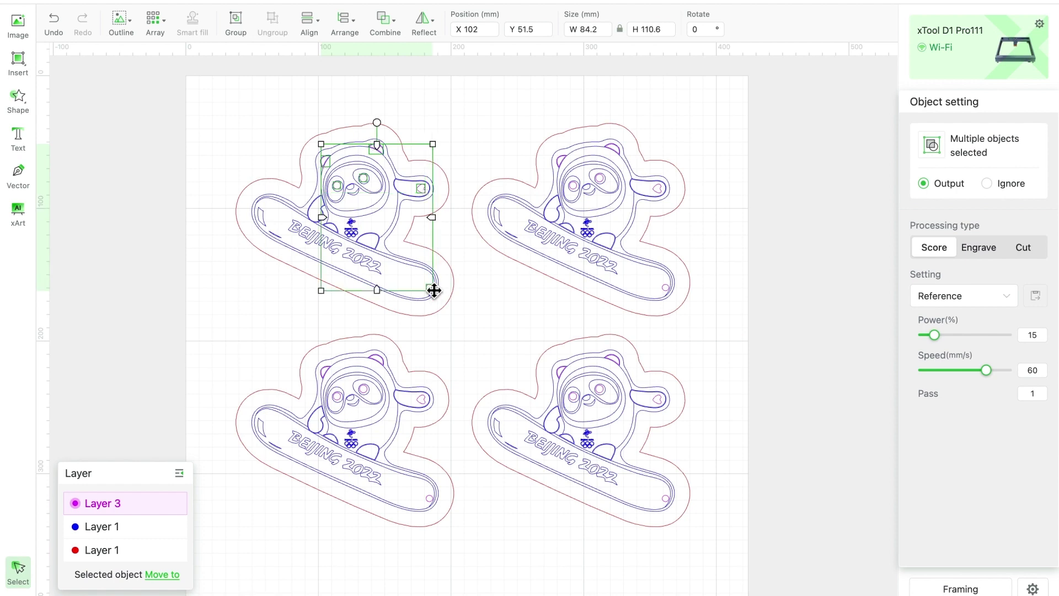
left_click(514, 328)
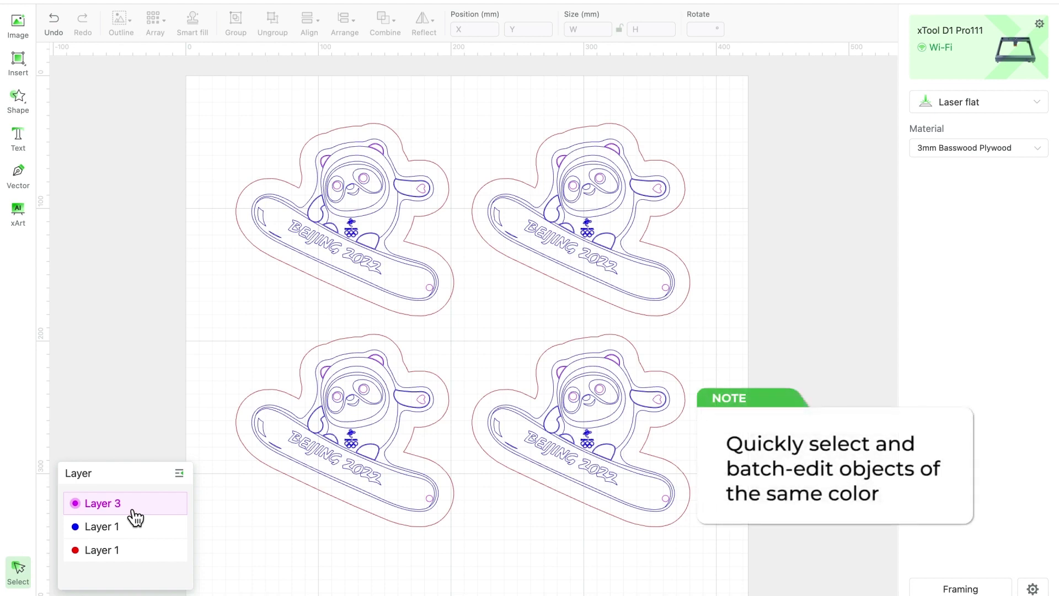
Step: Set all purple Layer 3 details on the four pandas to Engrave, then deselect them
left_click(134, 510)
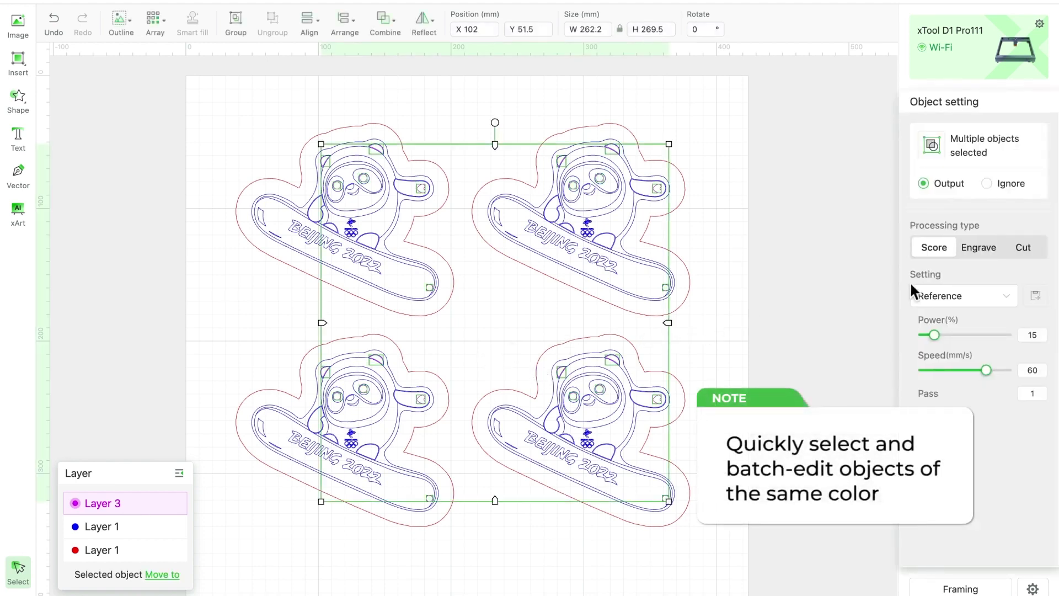
left_click(972, 264)
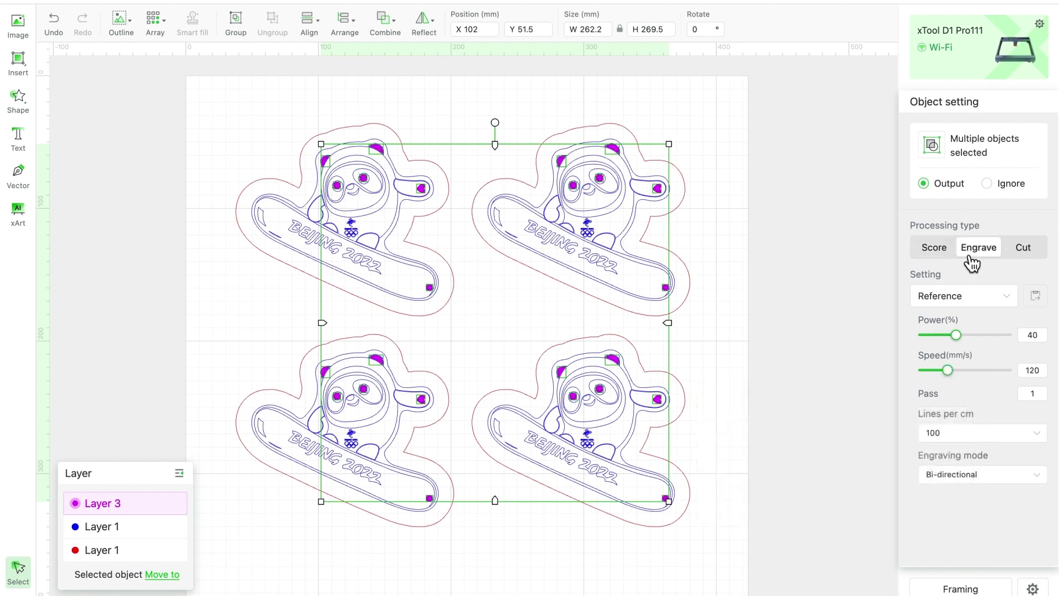
left_click(776, 343)
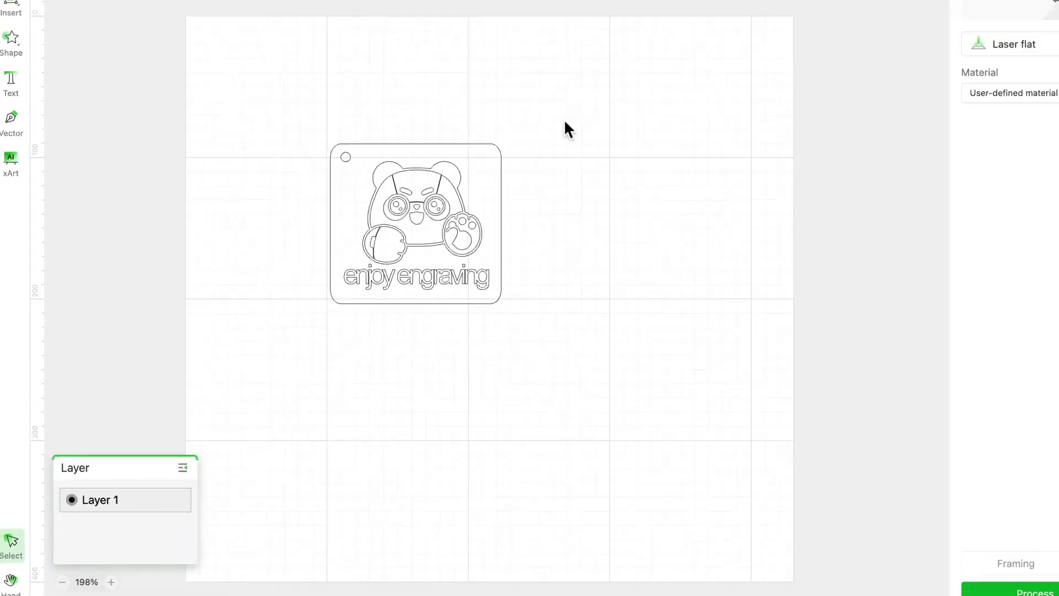
Step: Marquee-select the square 'enjoy engraving' panda tag on Canvas3, then deselect it
left_click_drag(535, 146, 277, 358)
left_click(598, 156)
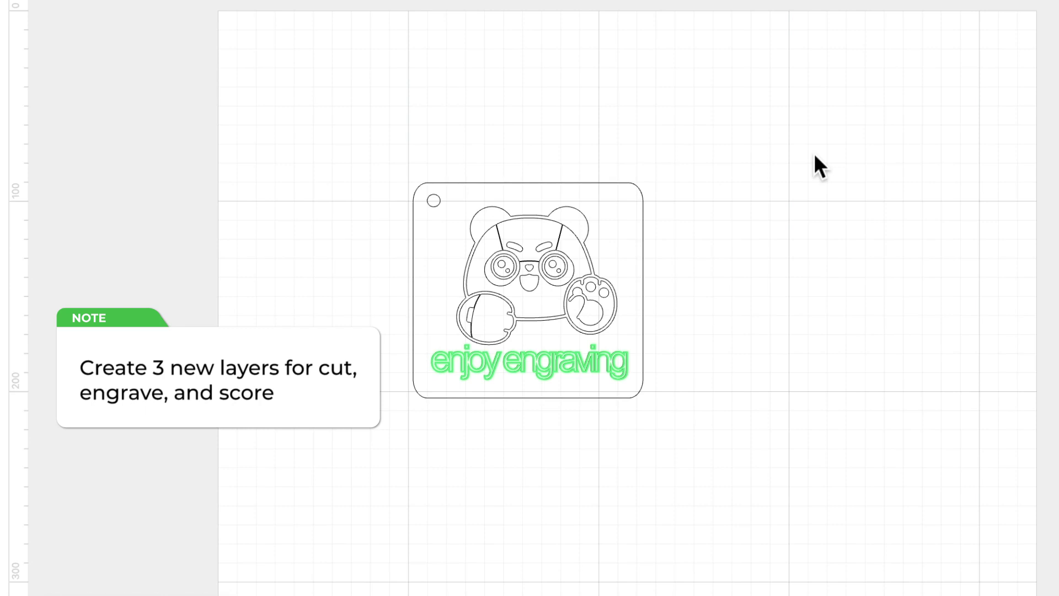
Step: Move the tag's outline onto a new red layer
left_click(415, 224)
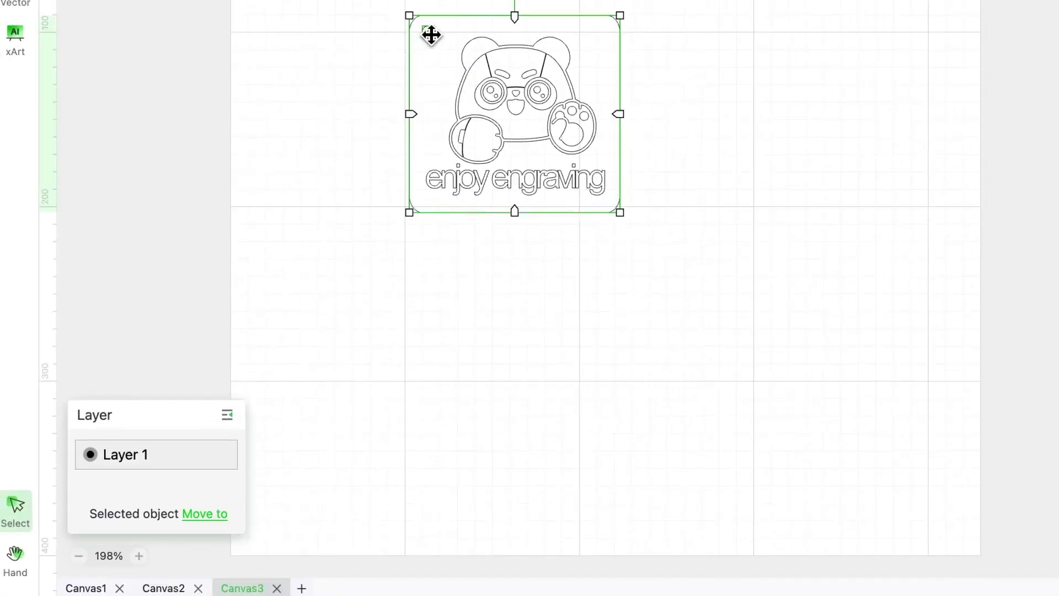
right_click(430, 33)
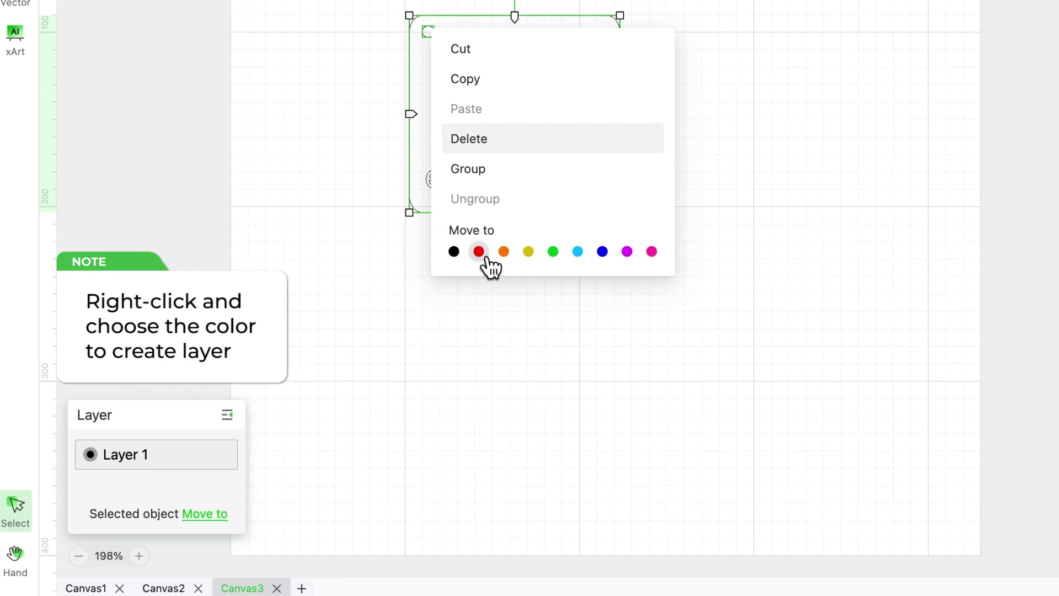
left_click(478, 252)
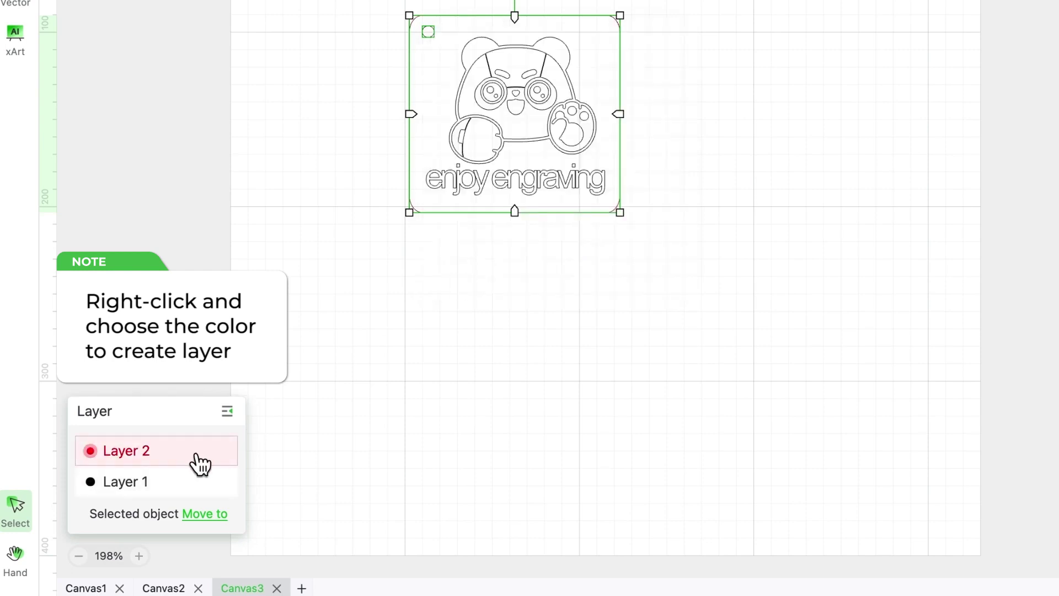
key("Escape")
Step: Move the 'enjoy engraving' text onto a new blue layer and collapse the layer list
left_click_drag(603, 200, 613, 199)
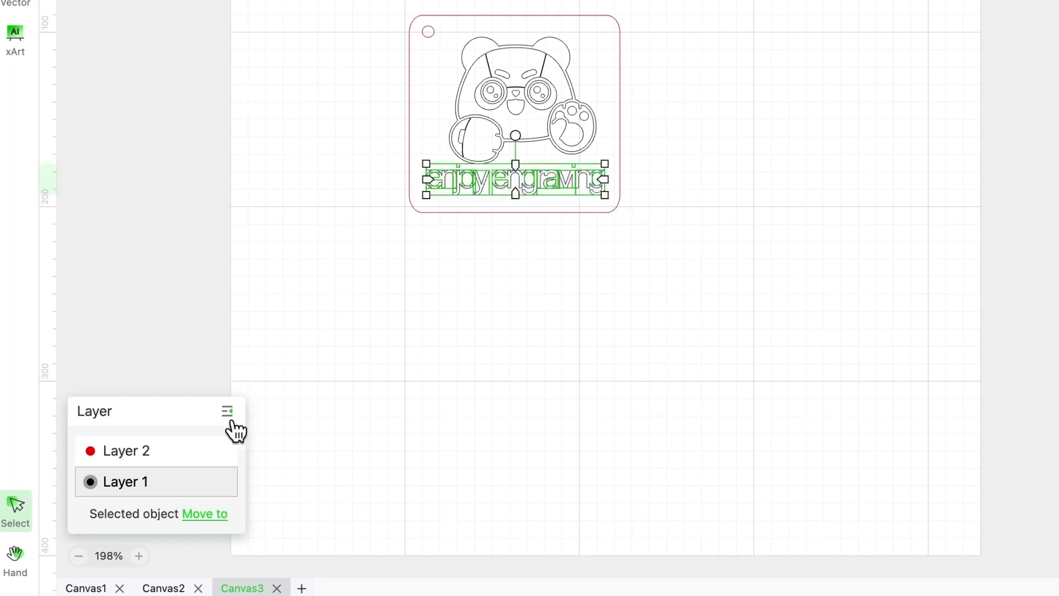
left_click(199, 517)
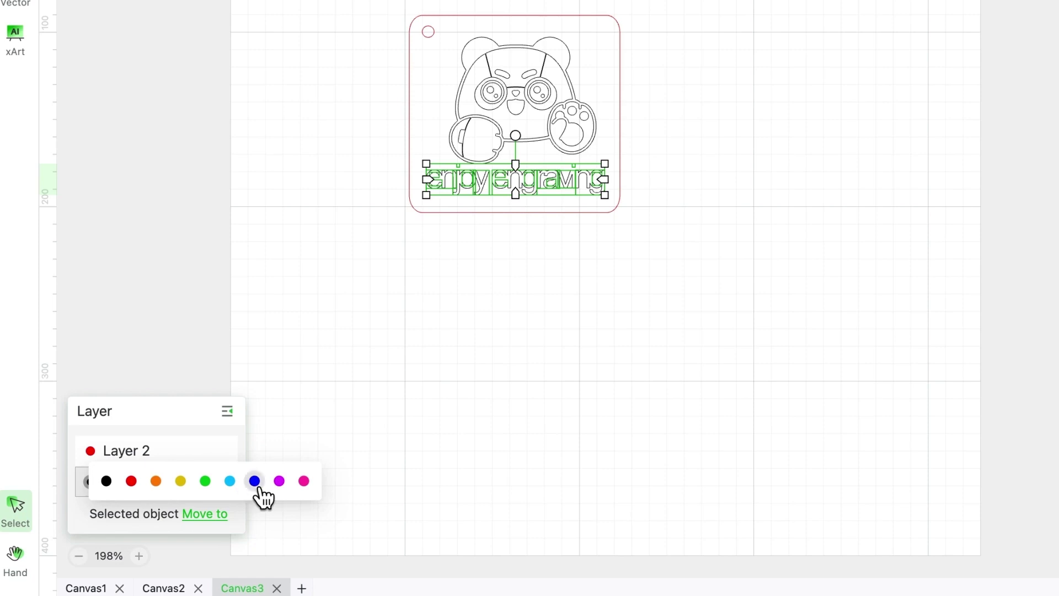
left_click(254, 481)
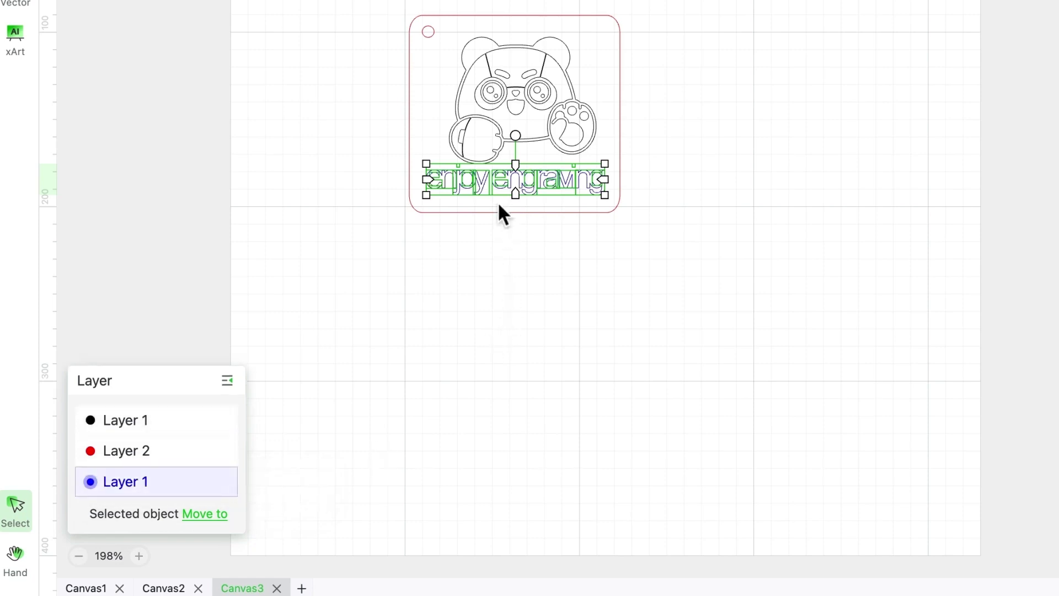
left_click(482, 215)
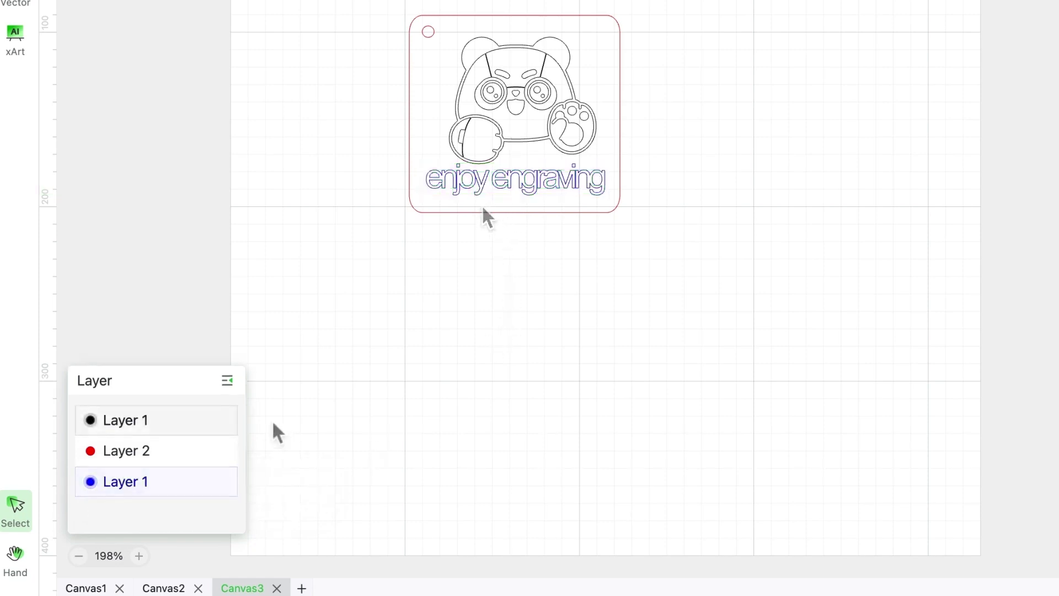
left_click(227, 381)
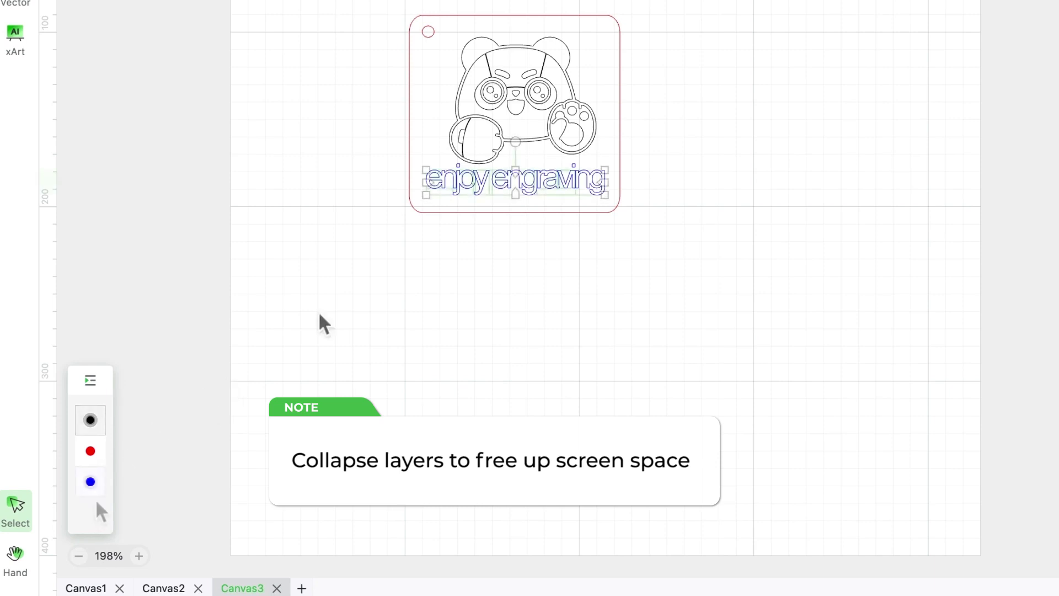
left_click(91, 481)
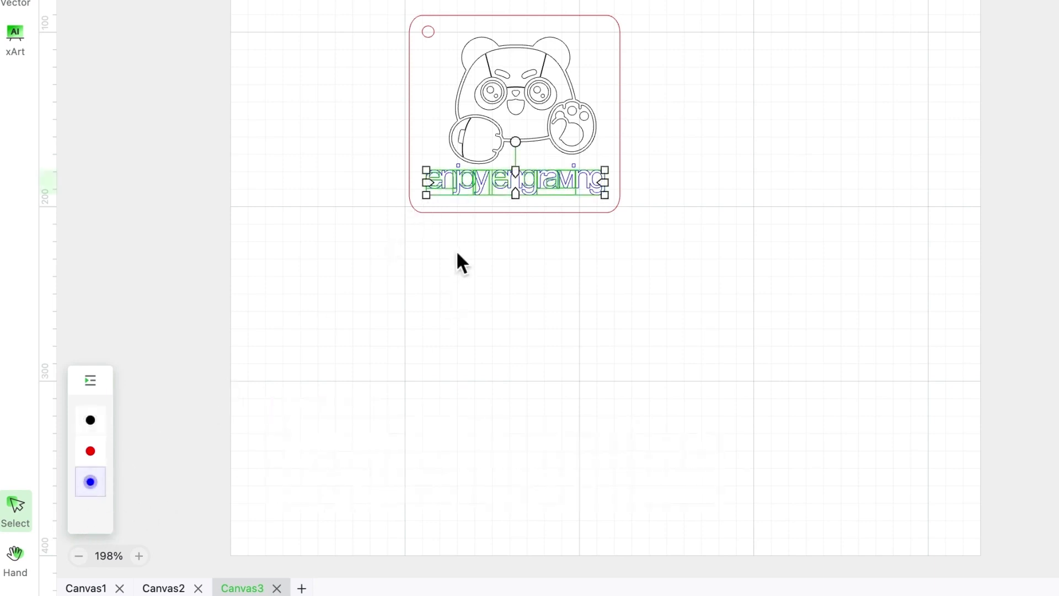
right_click(475, 181)
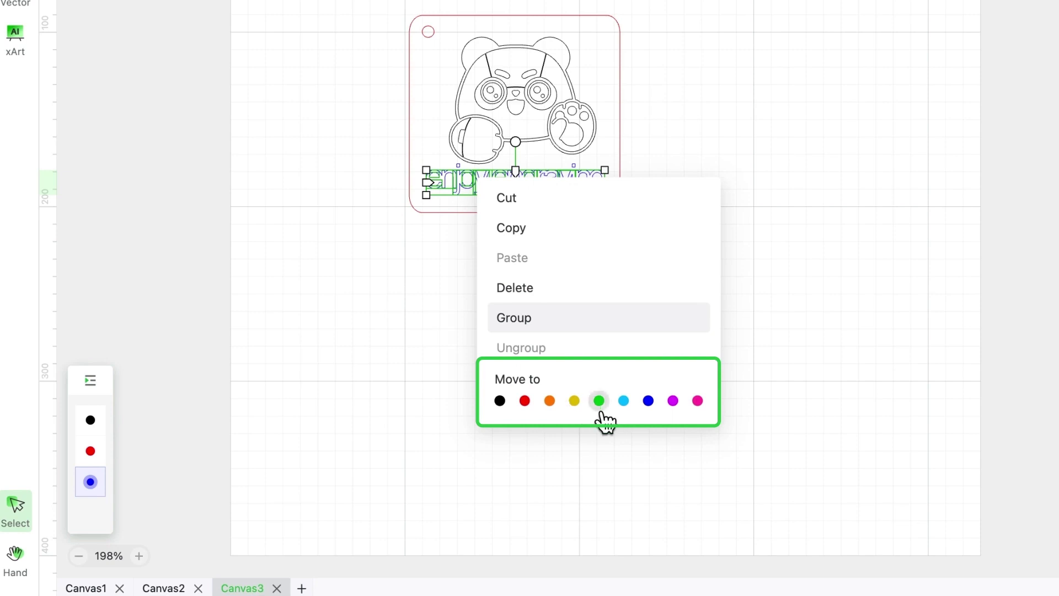
left_click(574, 437)
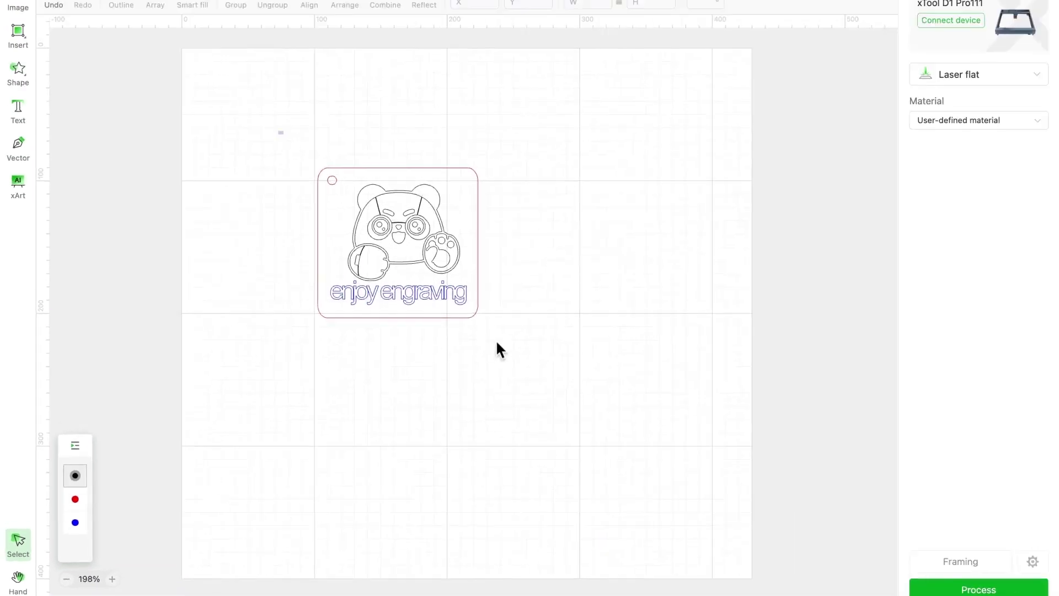
Step: Grid-array the panda tag into a 2×2 grid with 10 mm gaps
left_click_drag(279, 130, 535, 367)
left_click(155, 5)
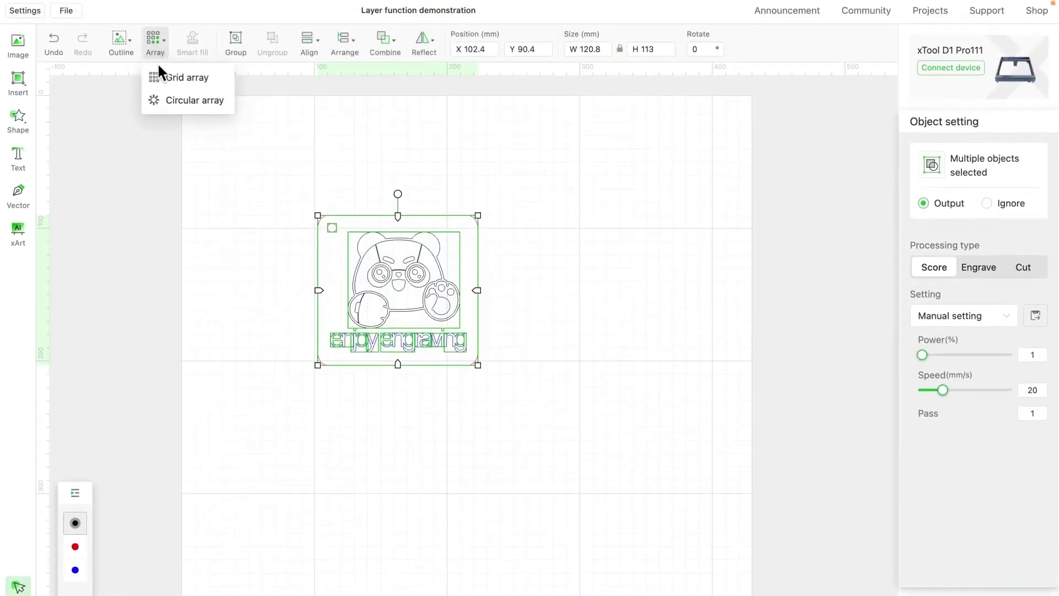
left_click(170, 80)
left_click(549, 312)
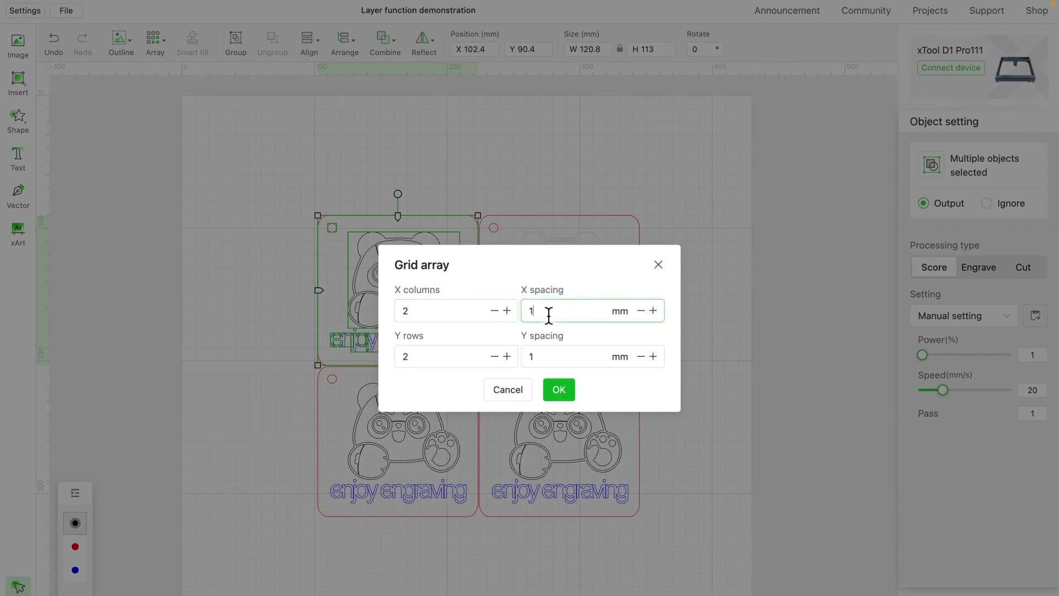
type("0")
left_click(549, 356)
type("0")
left_click(558, 391)
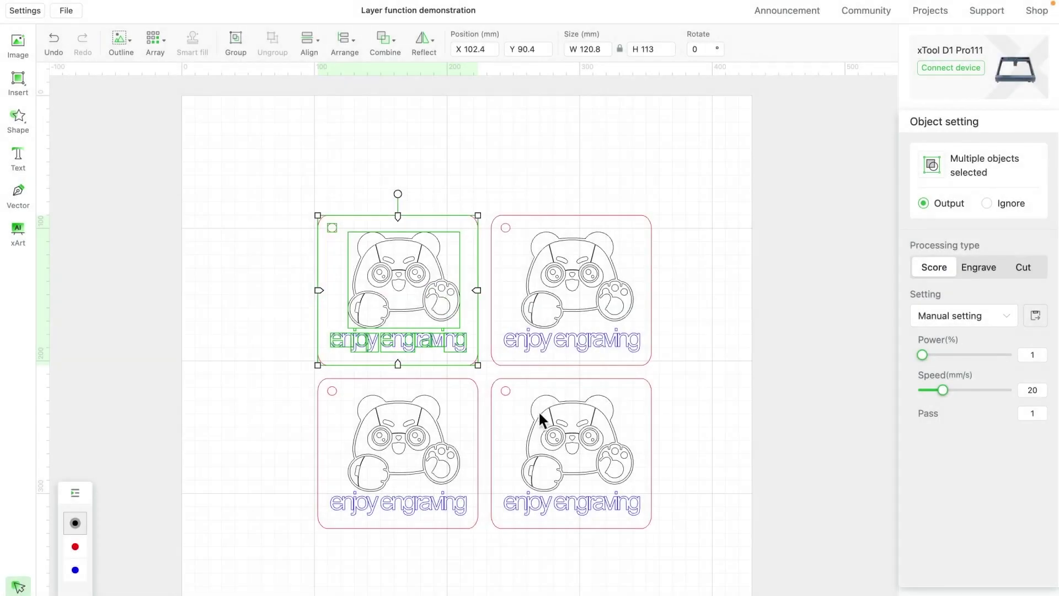
left_click(482, 535)
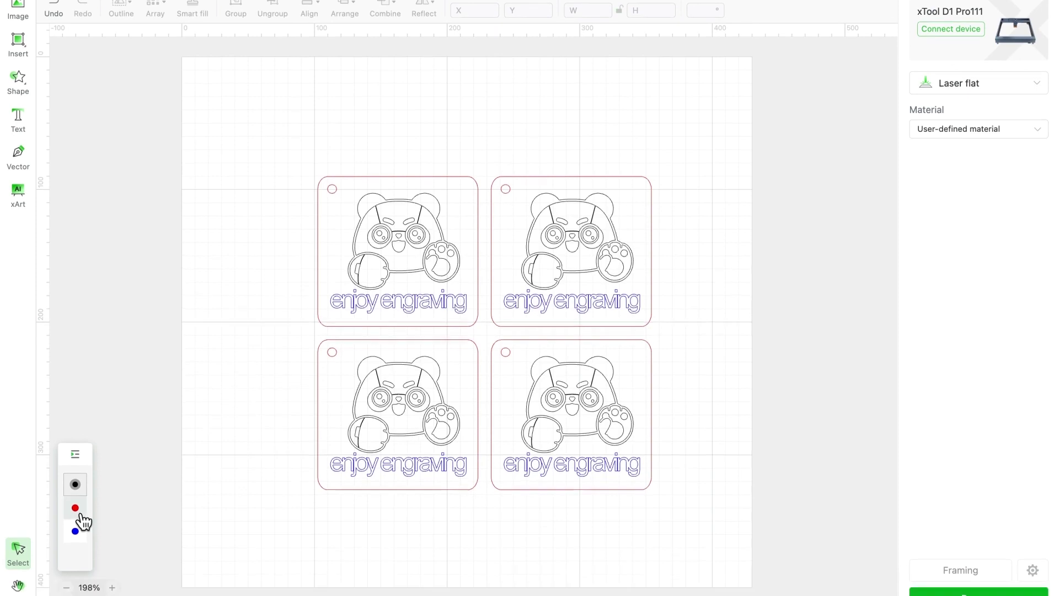
Step: Set the red outline layer to Cut and the black panda layer to Engrave
left_click(75, 546)
left_click(1035, 222)
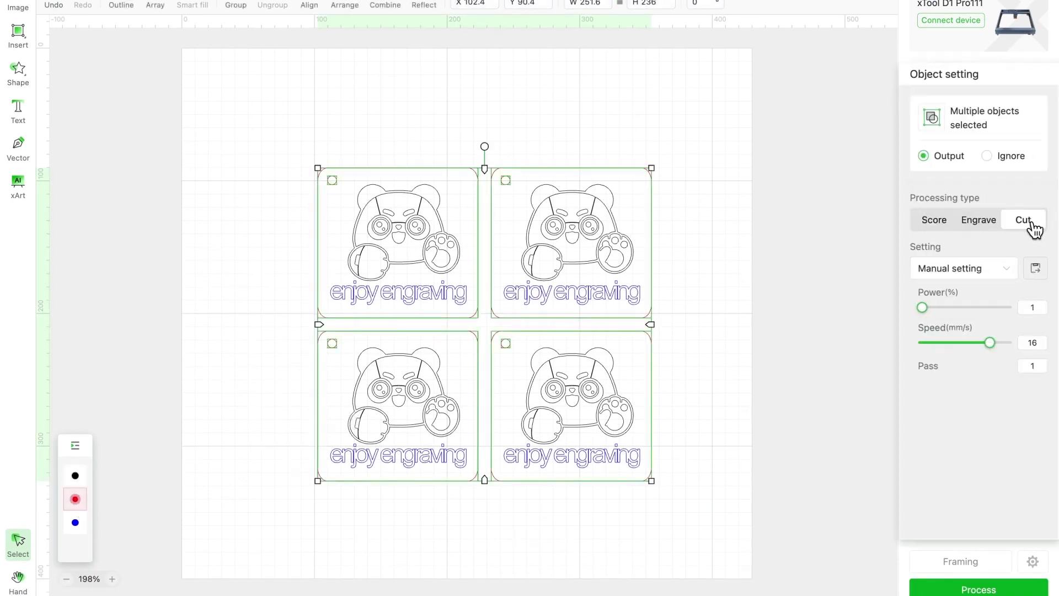
left_click(76, 476)
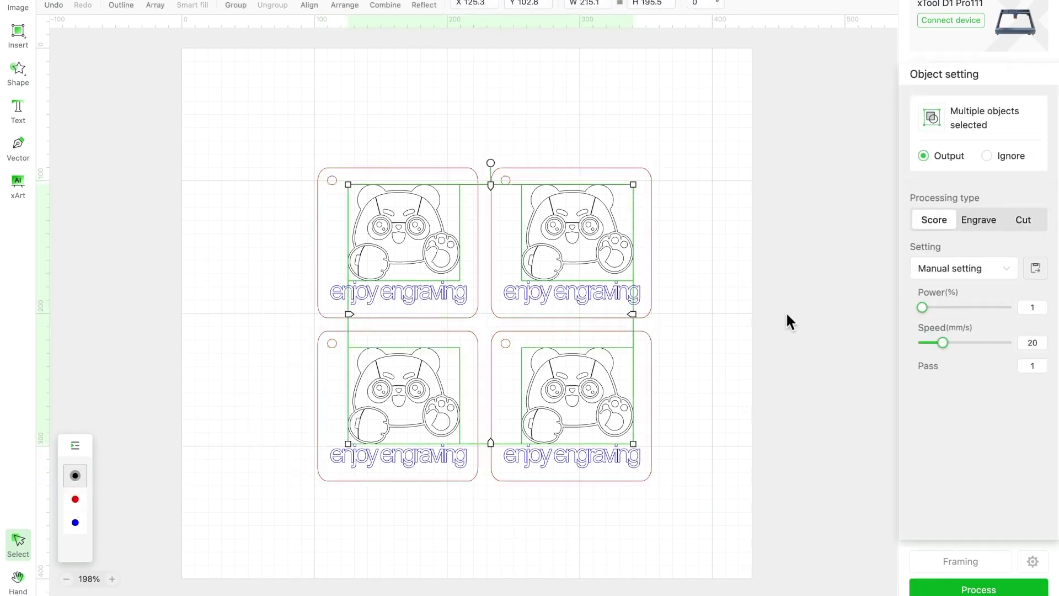
left_click(976, 224)
left_click(707, 306)
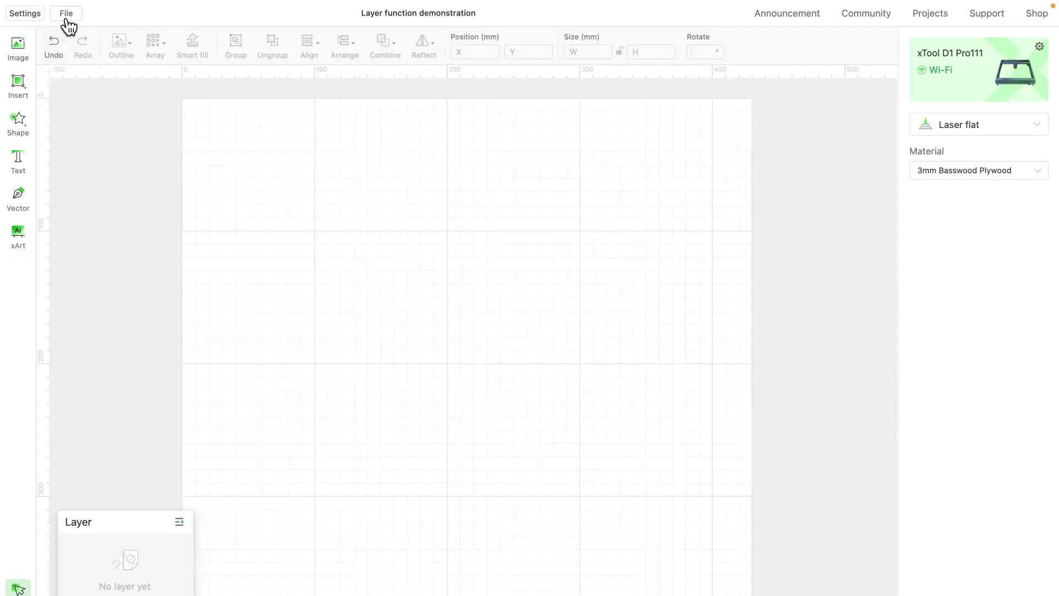
Step: Start importing the earrings.svg drawing from disk via File > Import image
left_click(66, 14)
left_click(88, 104)
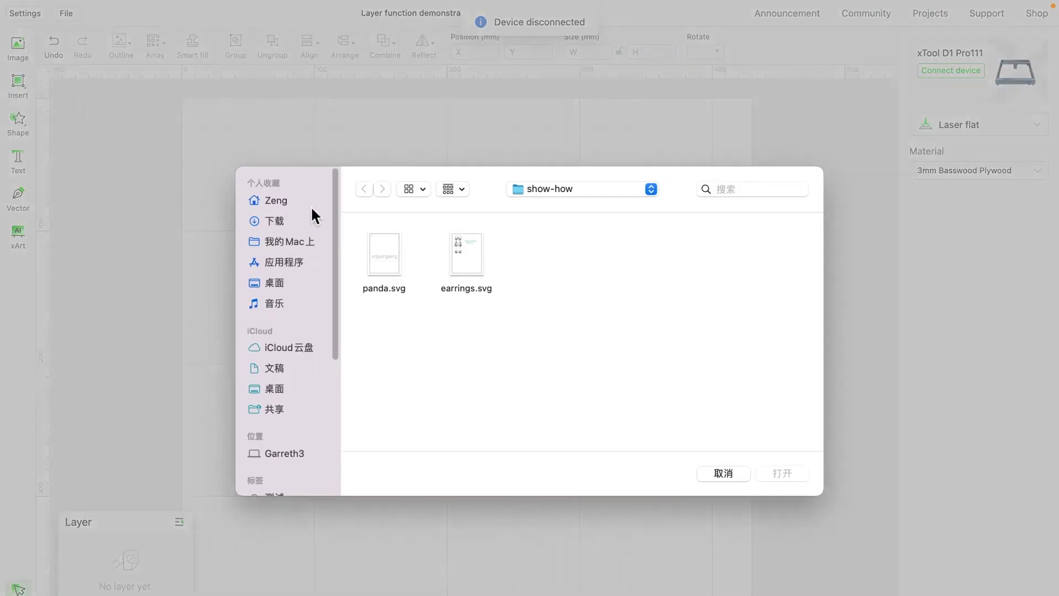
left_click(466, 254)
Step: Place earrings.svg with its black=engrave, red=cut guide text on the canvas, then deselect
left_click(781, 472)
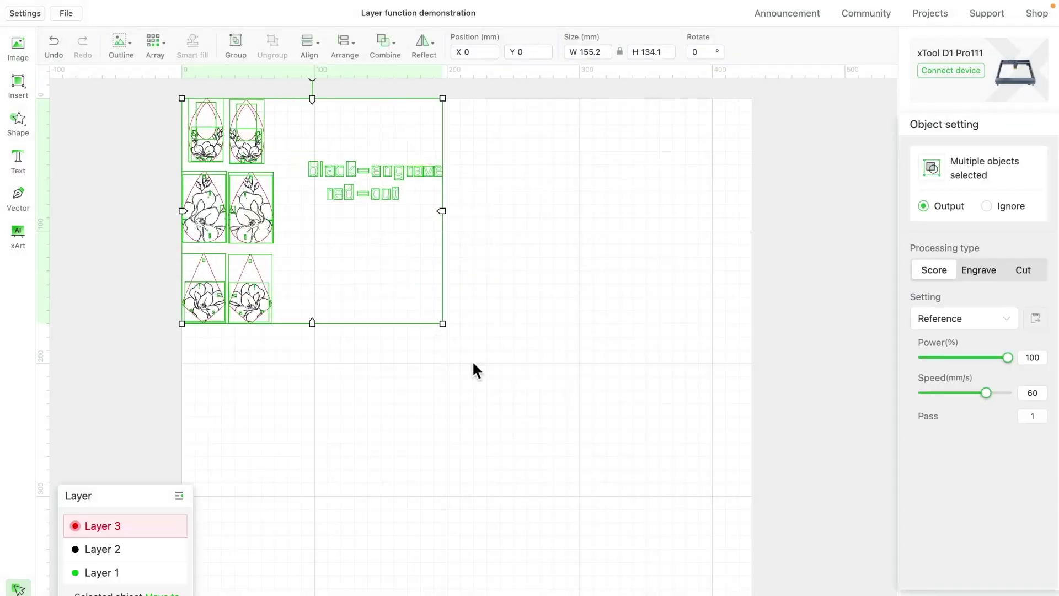
left_click(660, 586)
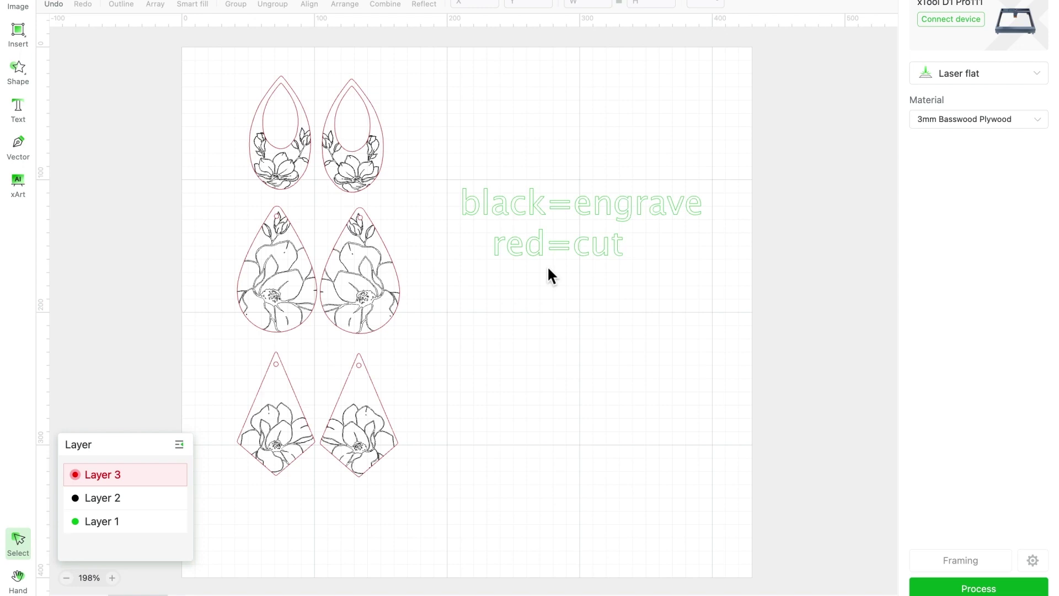
Step: Set the earring line art on Layer 2 to Engrave and the red outlines on Layer 3 to Cut
left_click(155, 506)
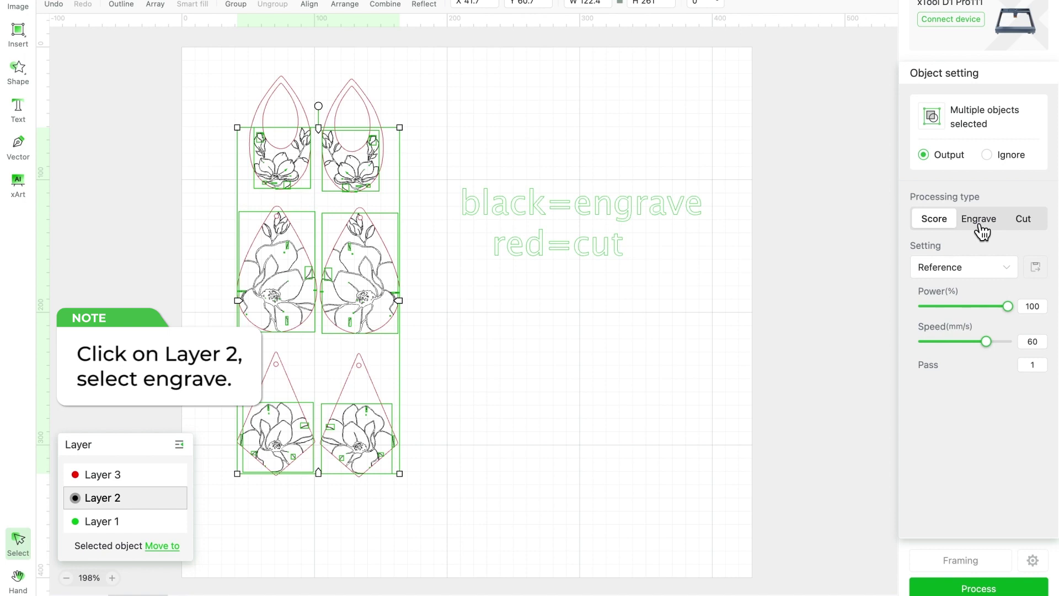
left_click(729, 316)
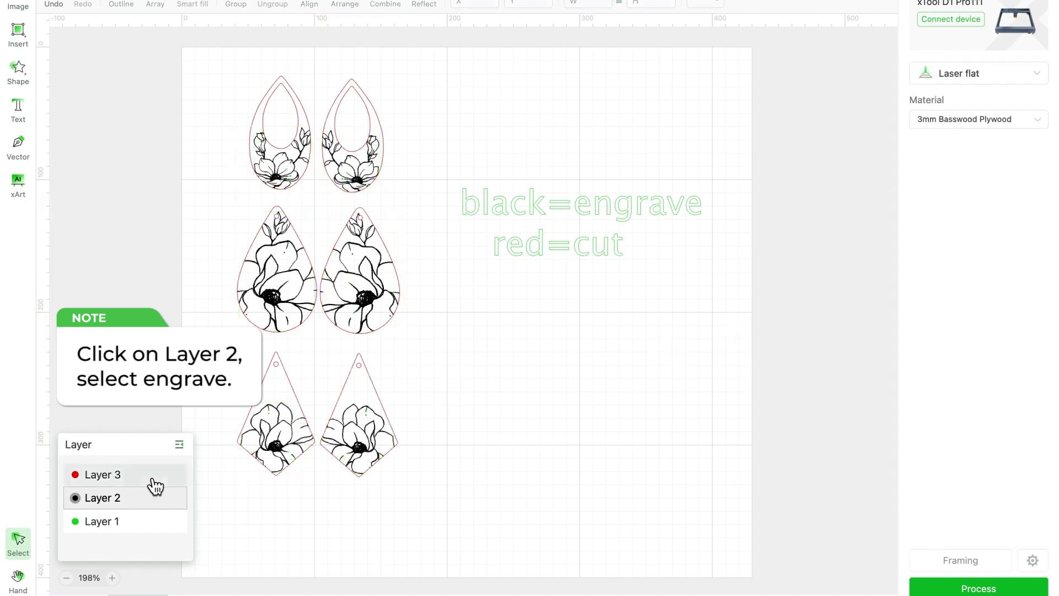
left_click(154, 485)
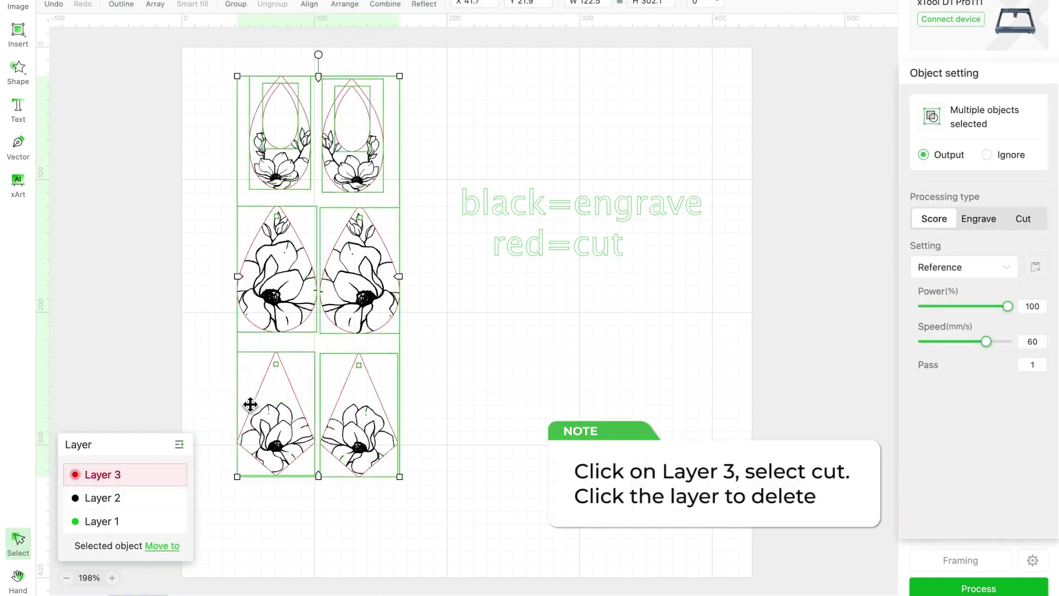
left_click(1027, 226)
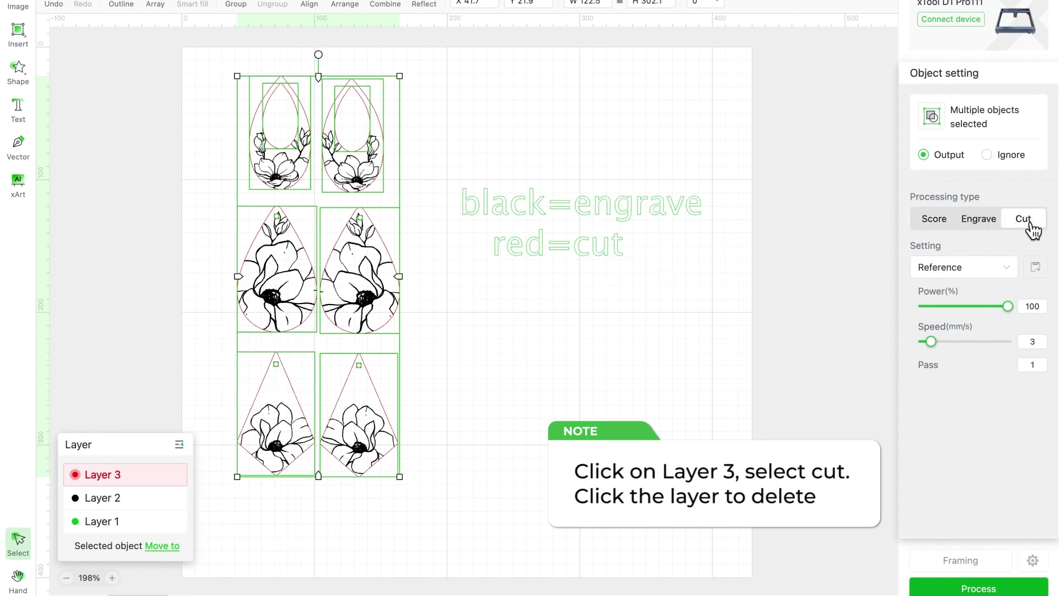
left_click(544, 324)
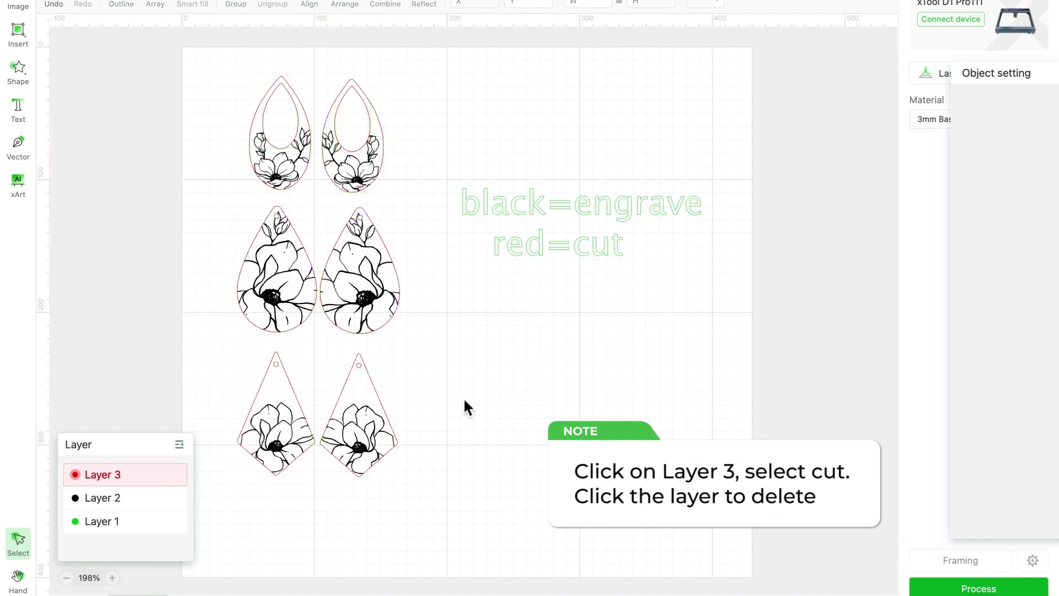
Step: Delete the green black=engrave, red=cut guide text along with its layer
left_click(130, 522)
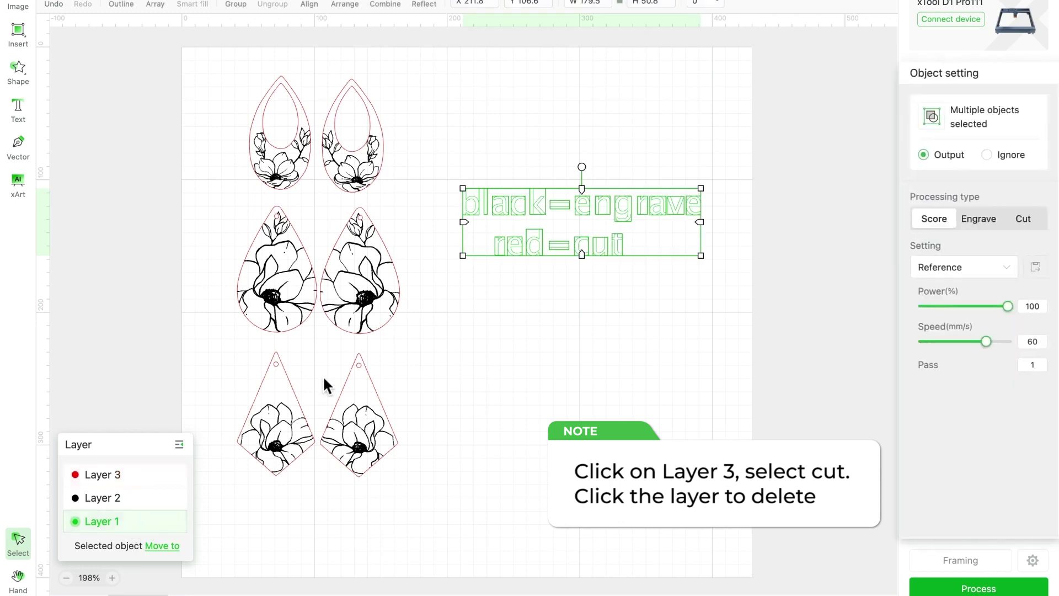
right_click(521, 238)
left_click(546, 316)
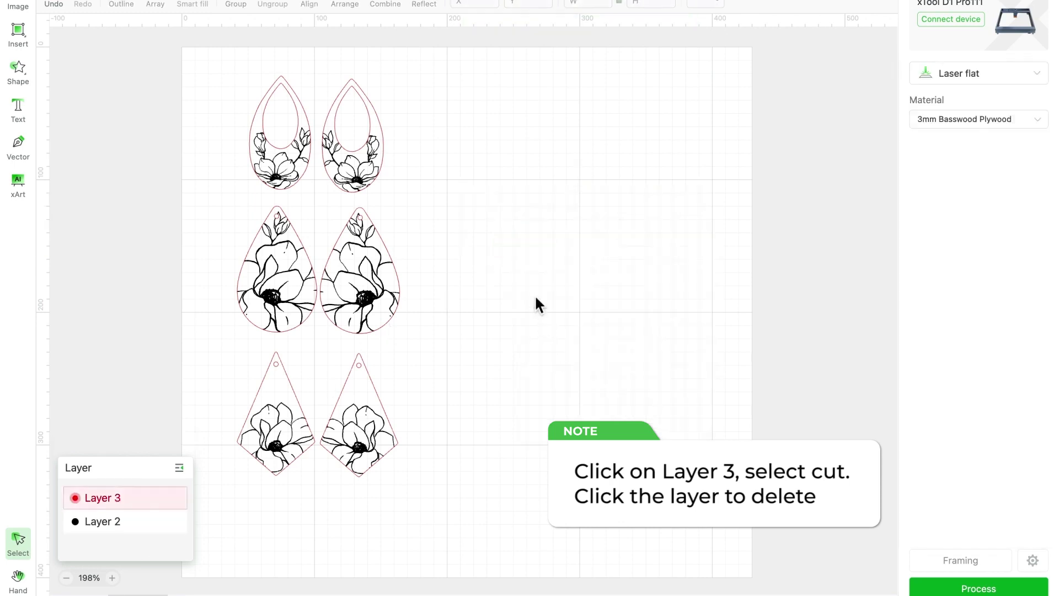
Step: Open the processing preview, then delete the blue layer holding the 'enjoy engraving' text
left_click(948, 588)
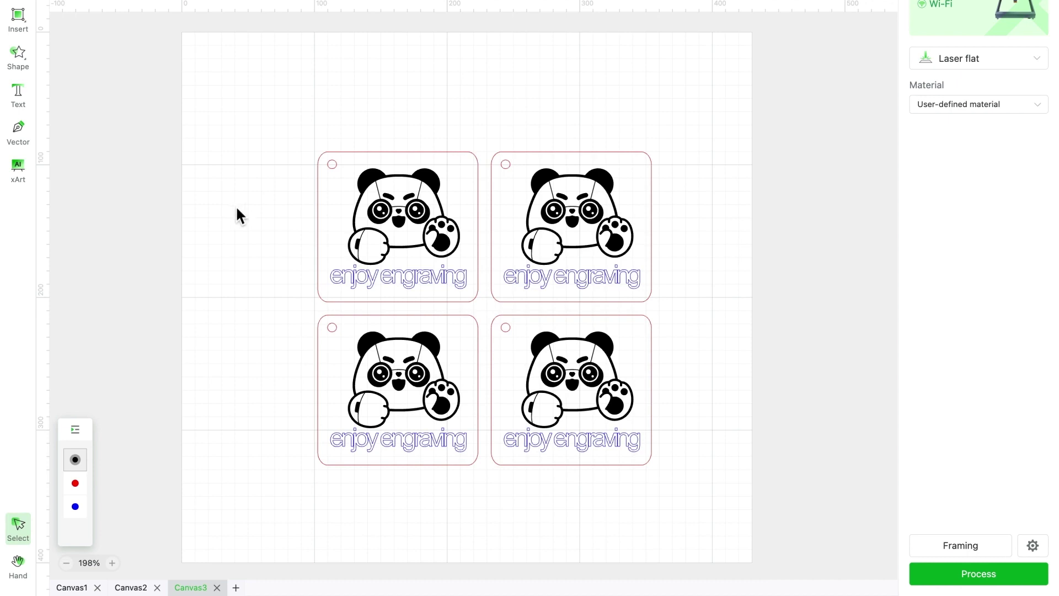
left_click(76, 430)
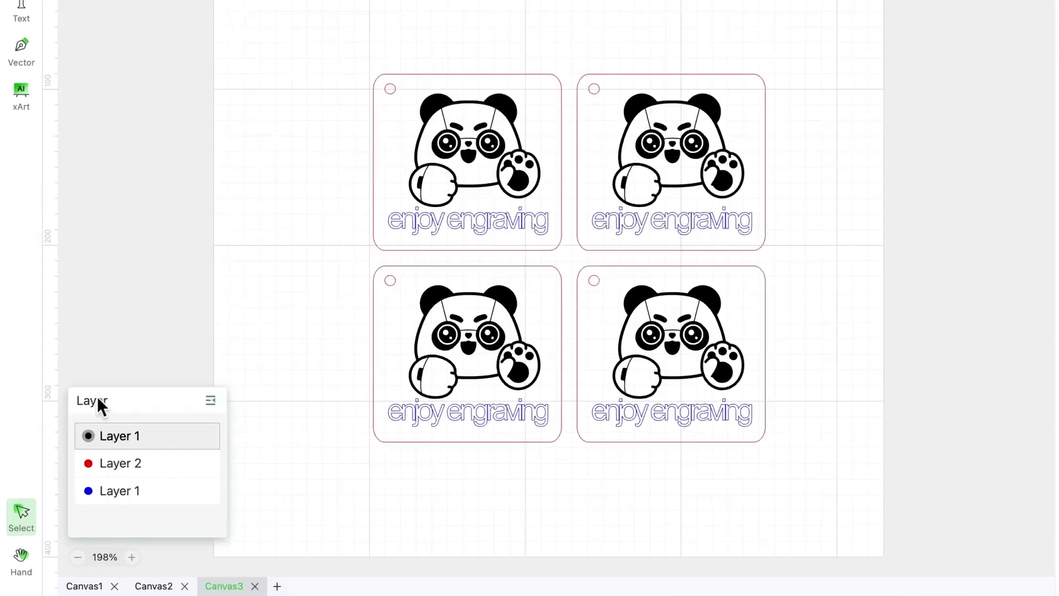
right_click(198, 443)
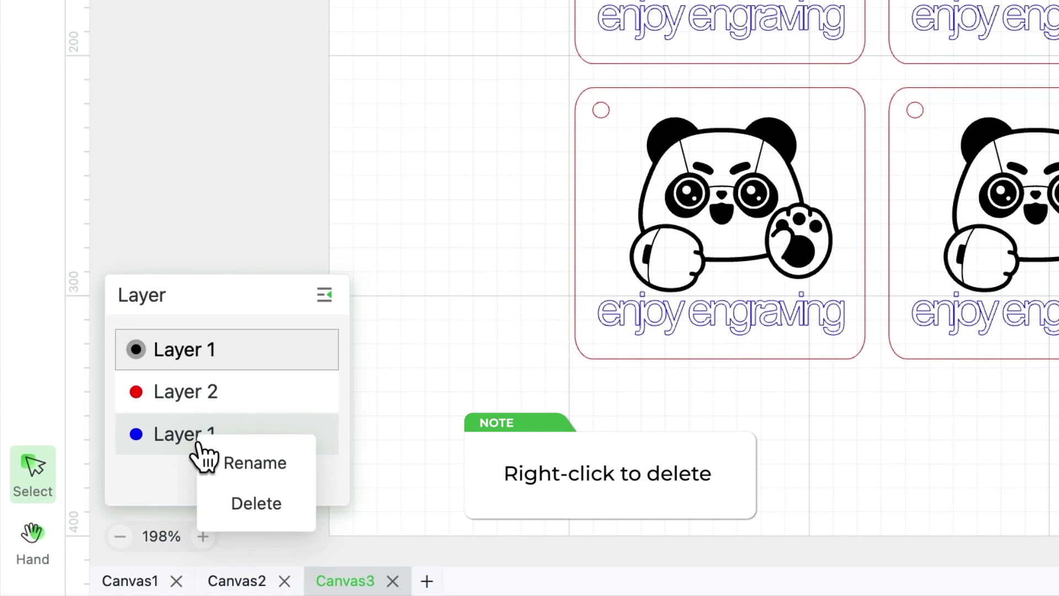
left_click(262, 515)
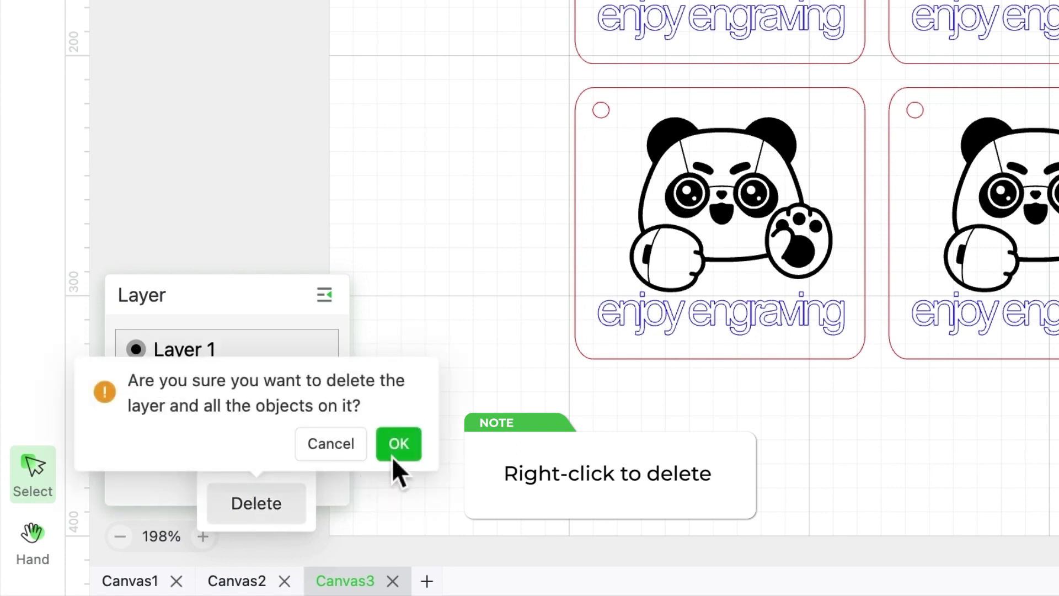
left_click(397, 444)
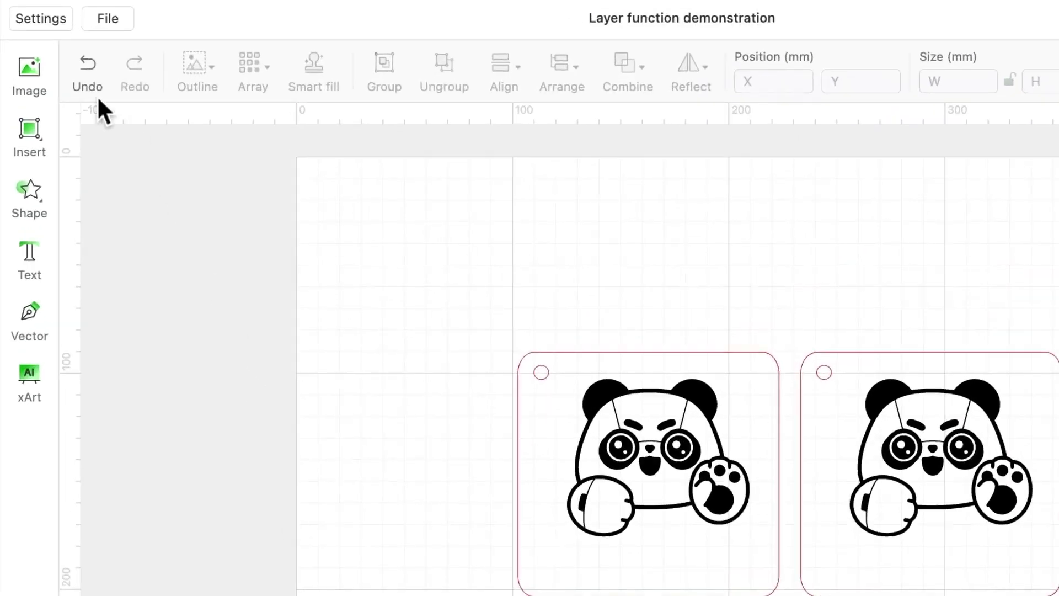
Step: Undo the layer deletion to restore the text, and rename the black layer to 'engrave'
left_click(98, 96)
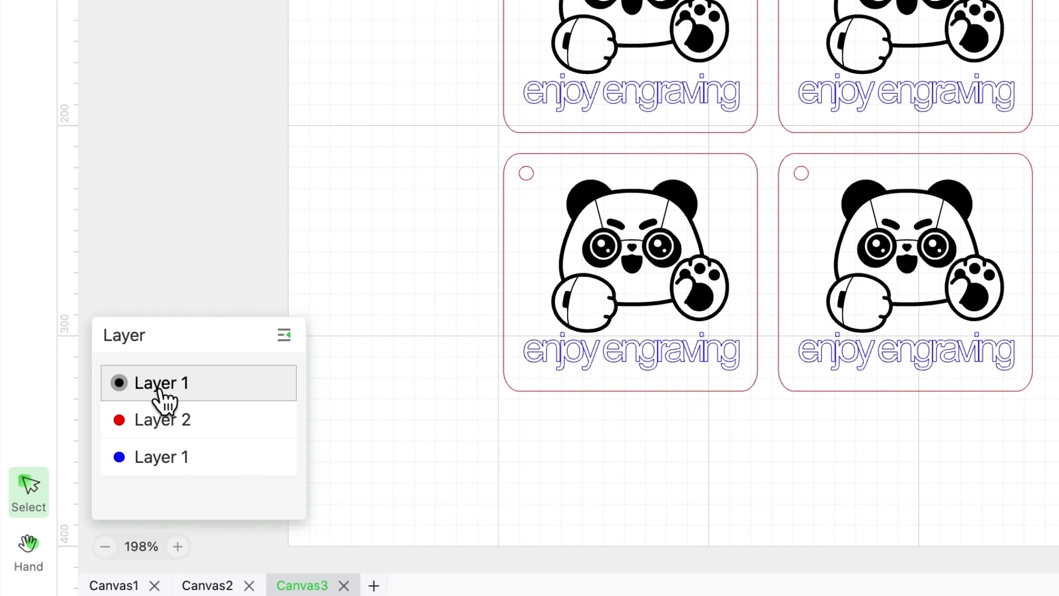
right_click(161, 399)
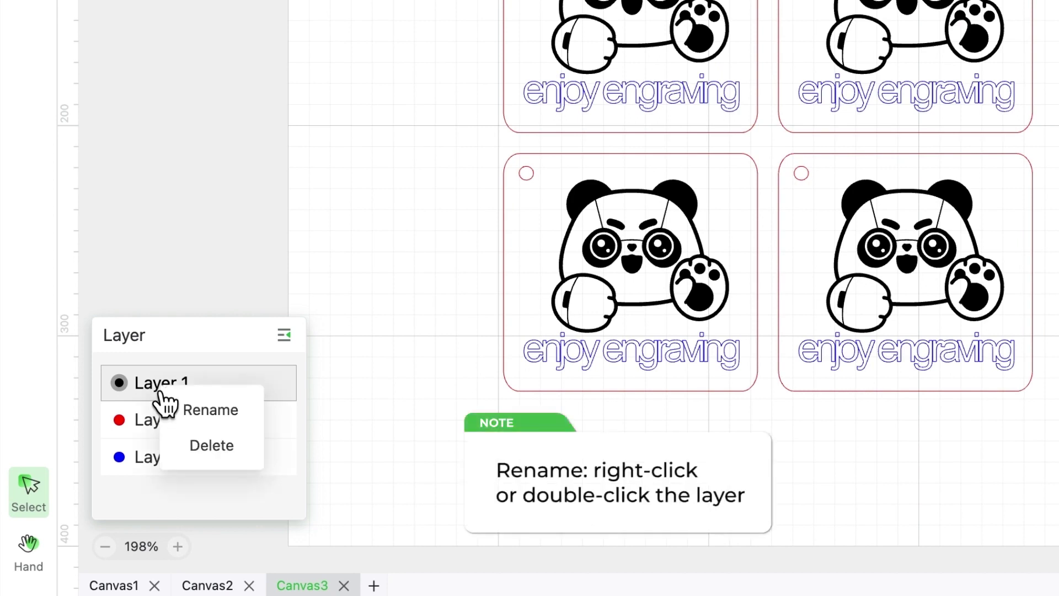
left_click(212, 418)
key("BackSpace")
type("engra")
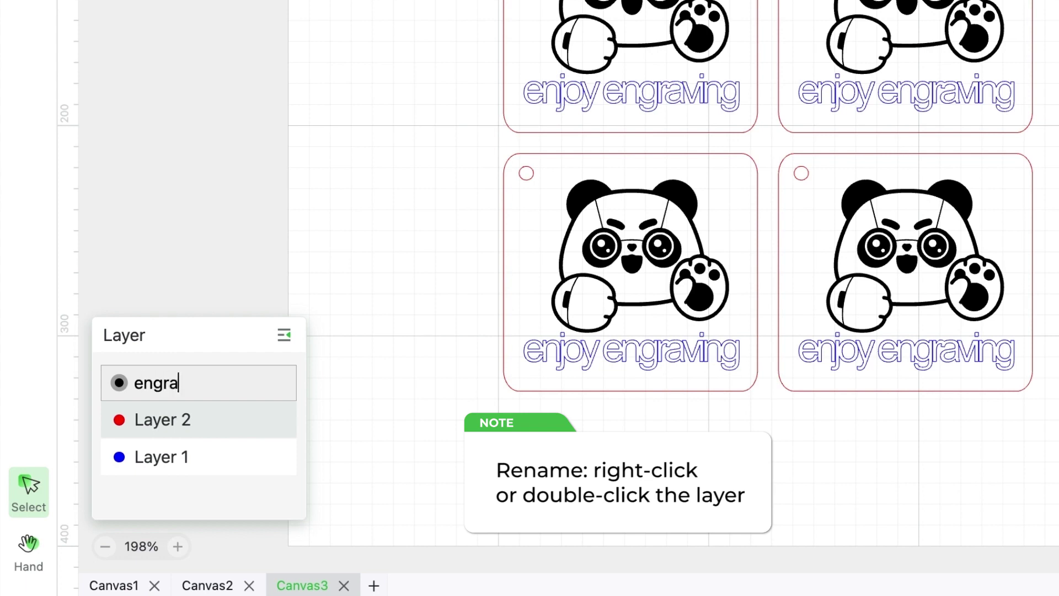
type("ve")
key("Return")
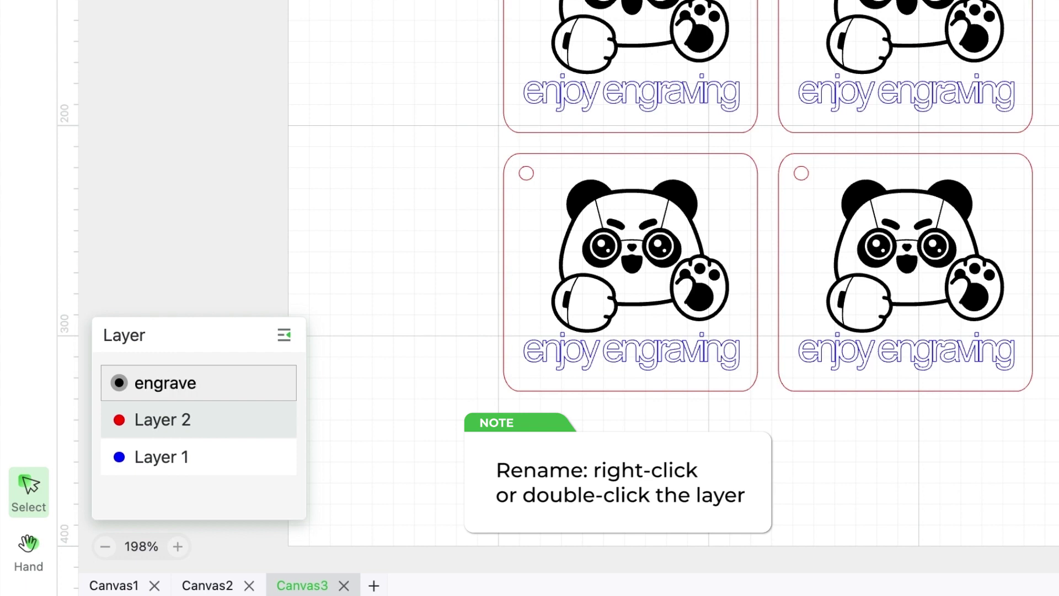
Step: Rename the red layer to 'cut' and collapse the layer list
double_click(168, 425)
type("cut")
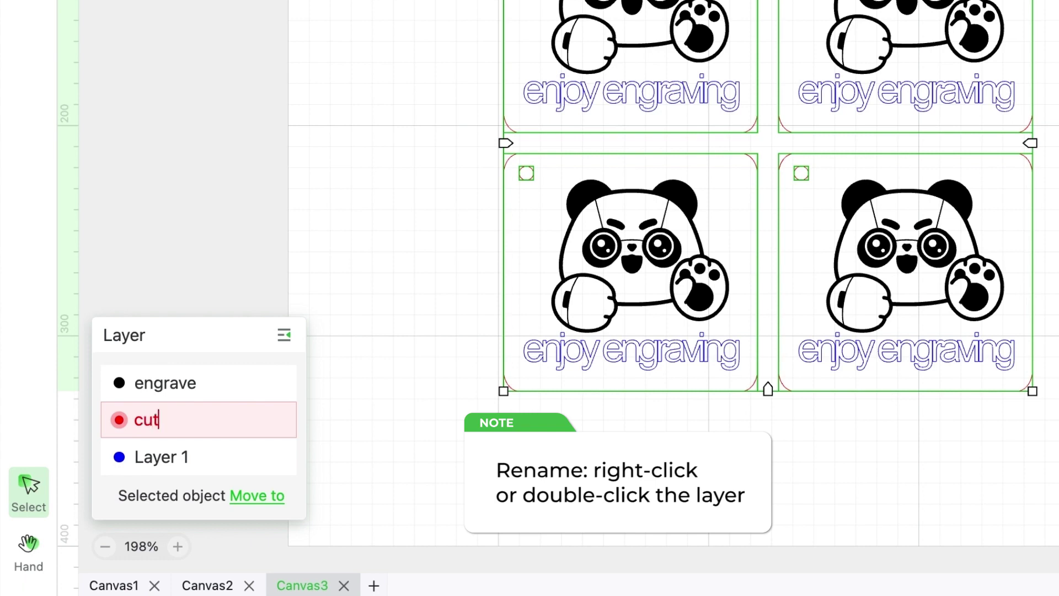
key("Return")
left_click(362, 434)
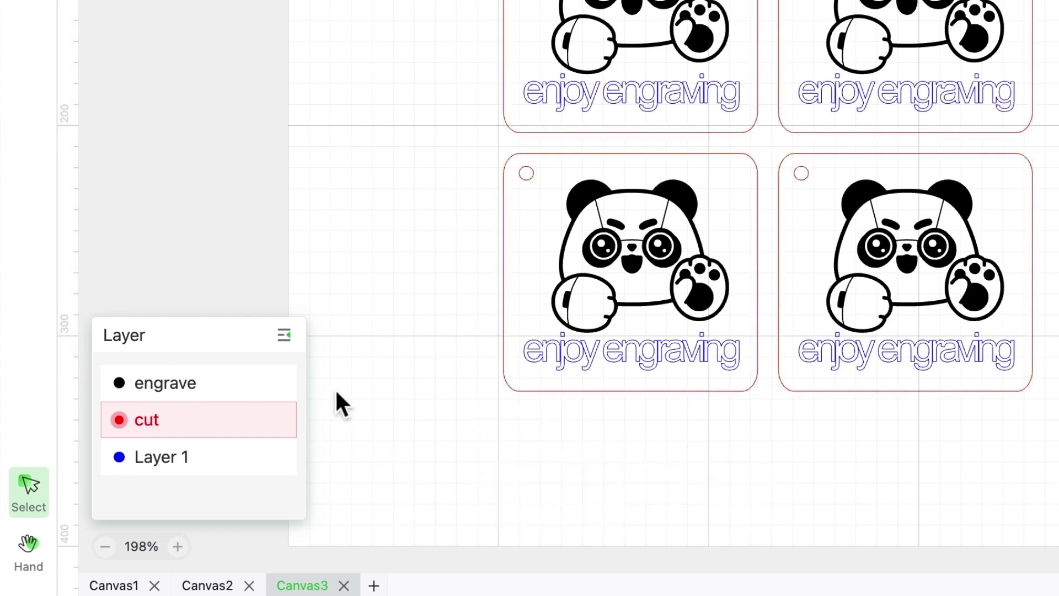
left_click(284, 335)
left_click(119, 335)
left_click(285, 335)
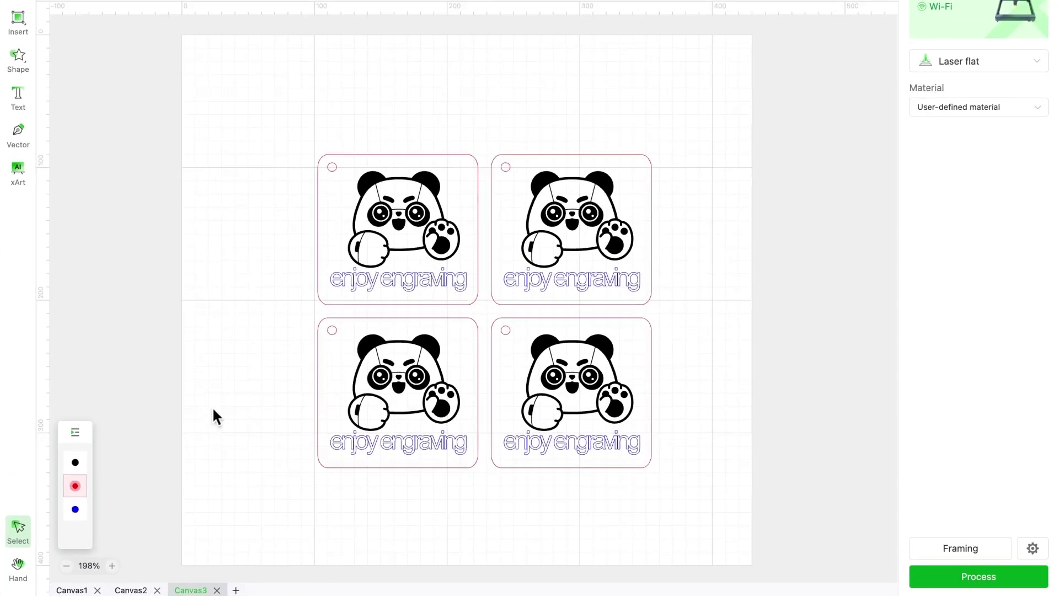
scroll(212, 406, "up", 2)
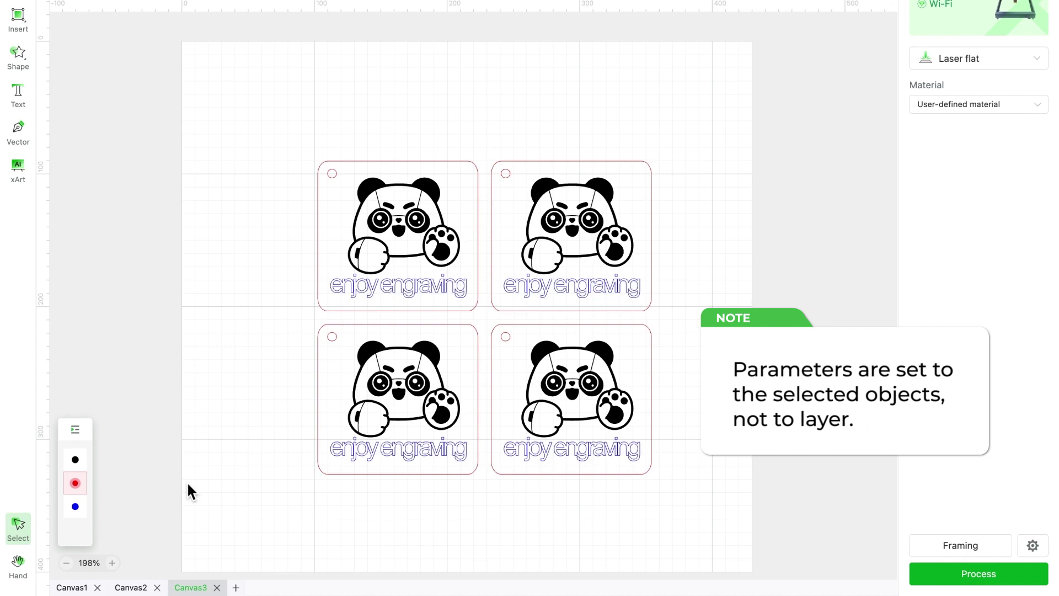
Step: Switch the four tag outlines on the cut layer to Score, then back to Cut
left_click(76, 491)
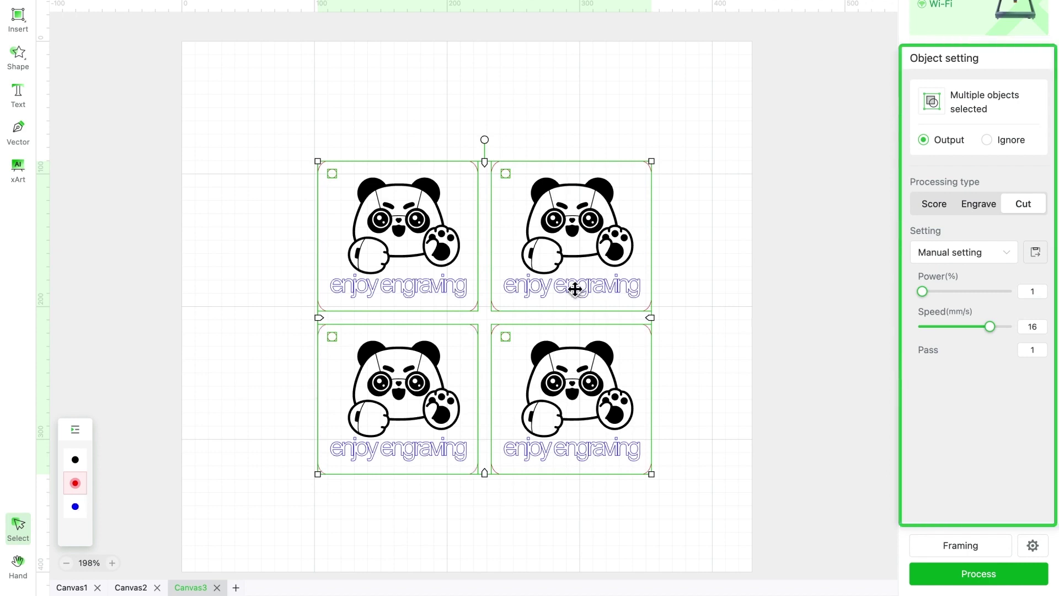
left_click(936, 207)
left_click(1023, 206)
Step: Add HELLO text above the panda tags and set its laser power to 77%
left_click(137, 409)
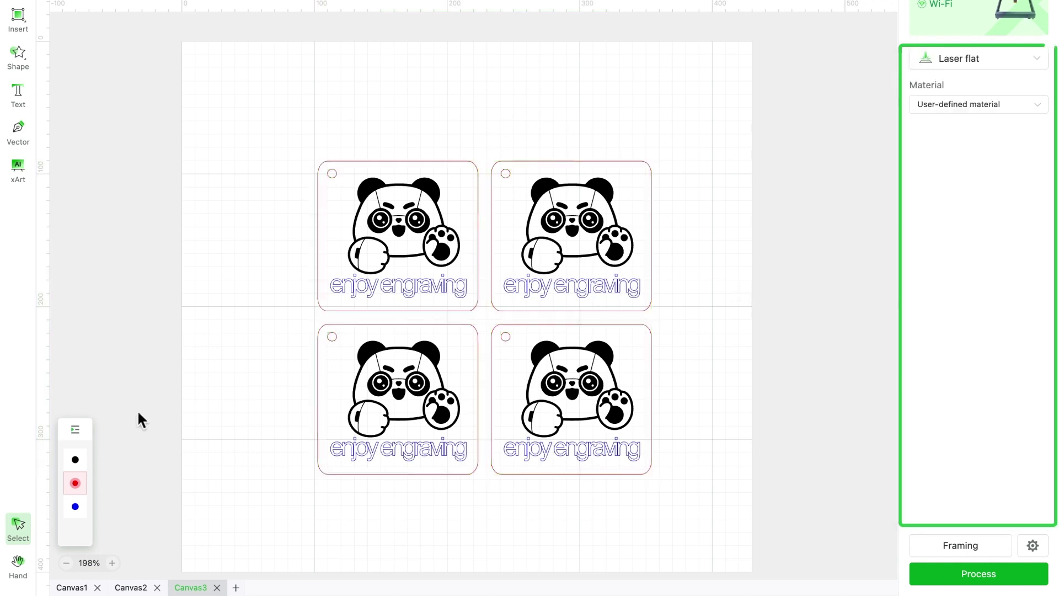
left_click(22, 106)
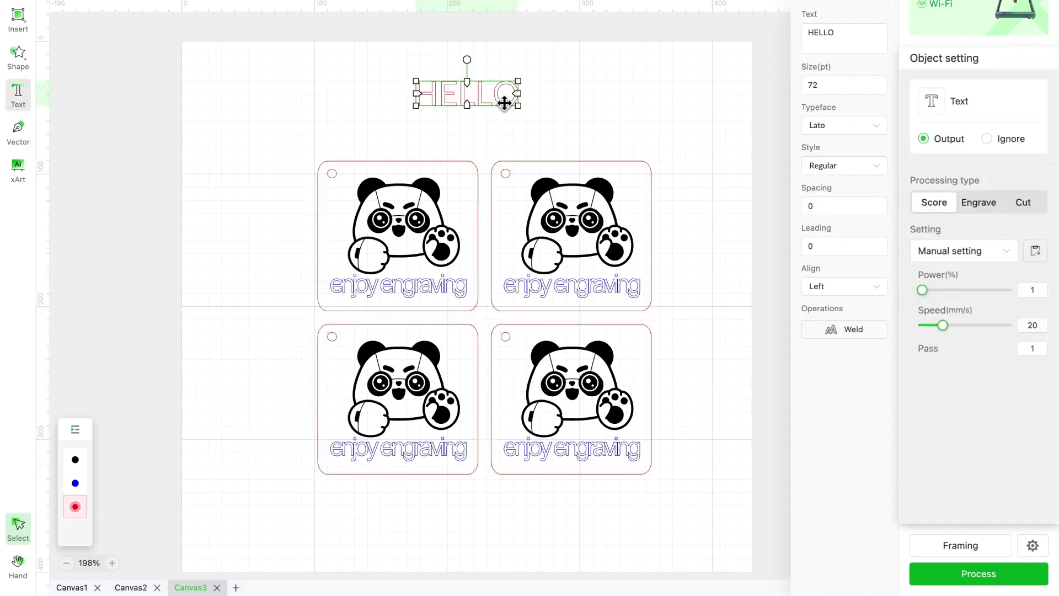
left_click(990, 291)
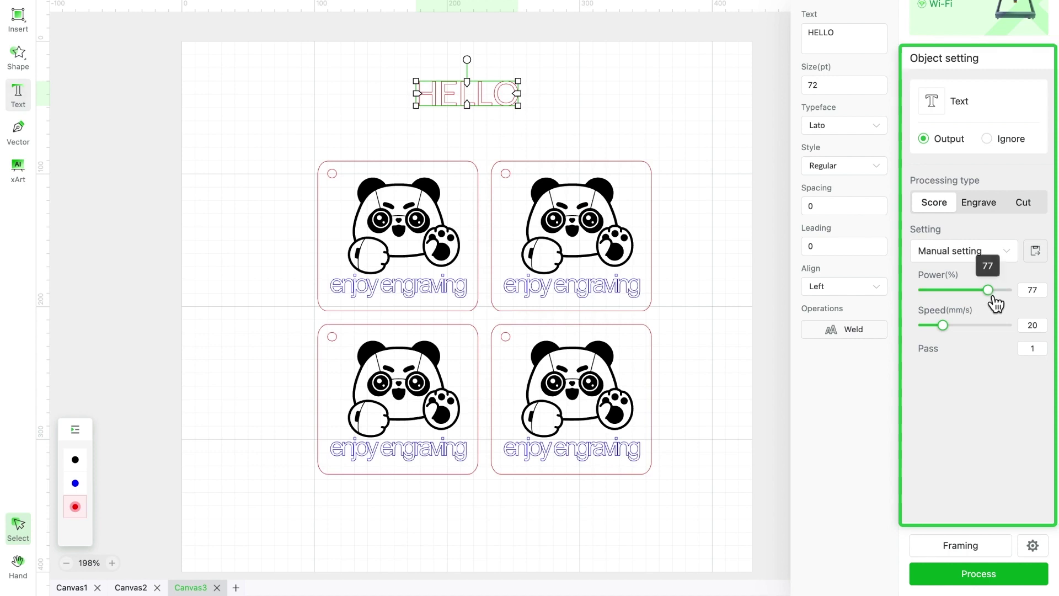
left_click(728, 245)
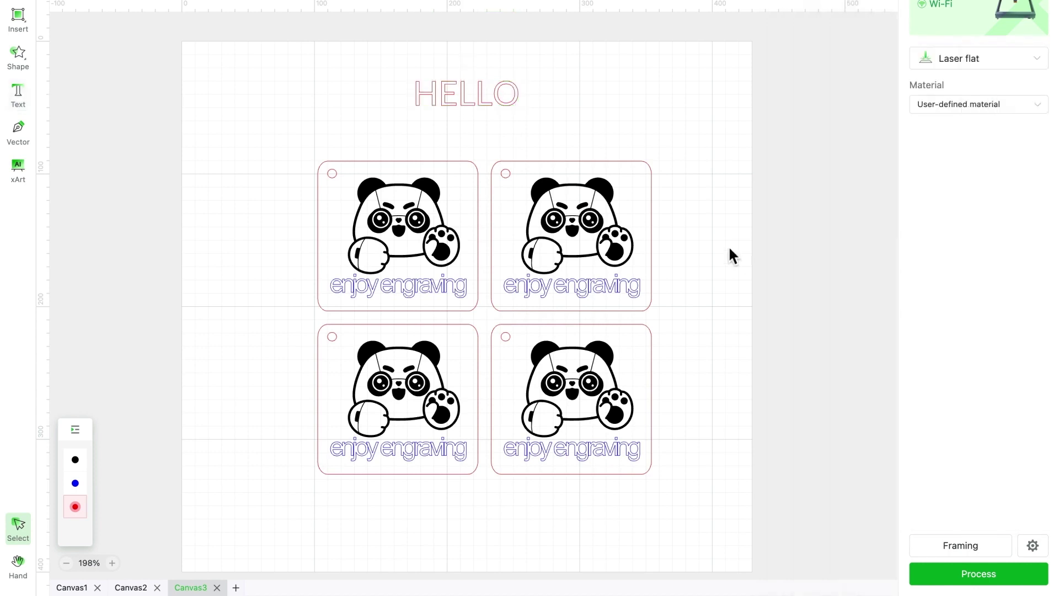